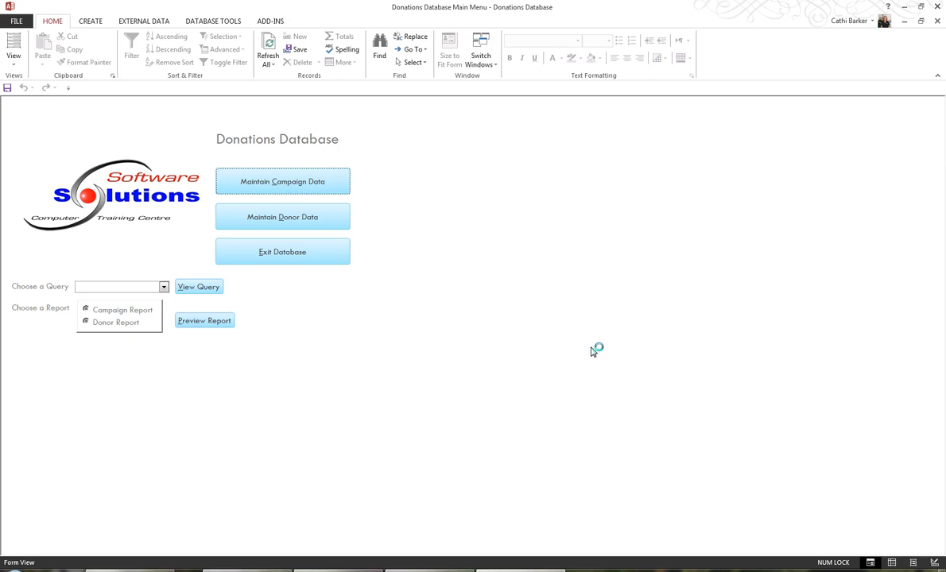
Step: Split the database, saving the back-end on the Desktop as Donations-S3_backend.accdb
left_click(215, 21)
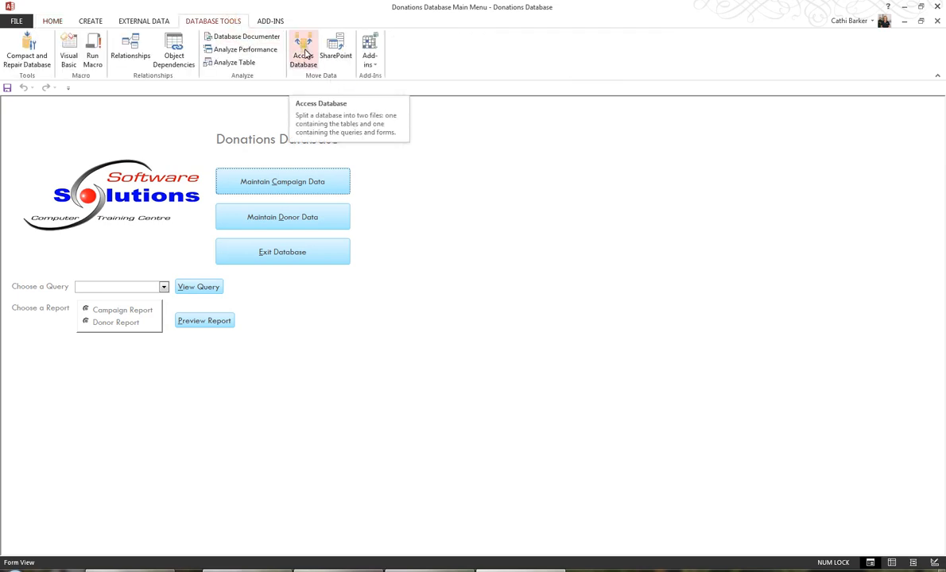
left_click(306, 53)
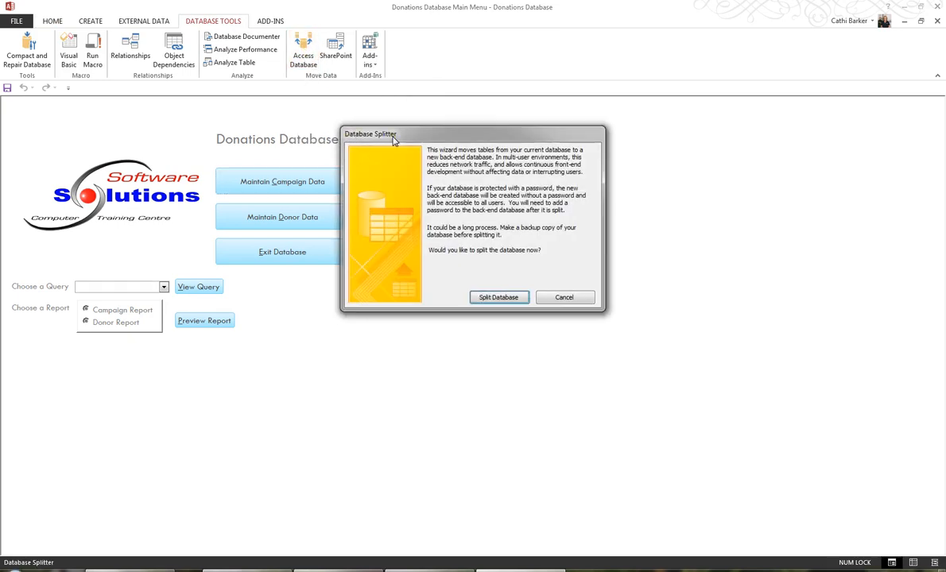
left_click(519, 300)
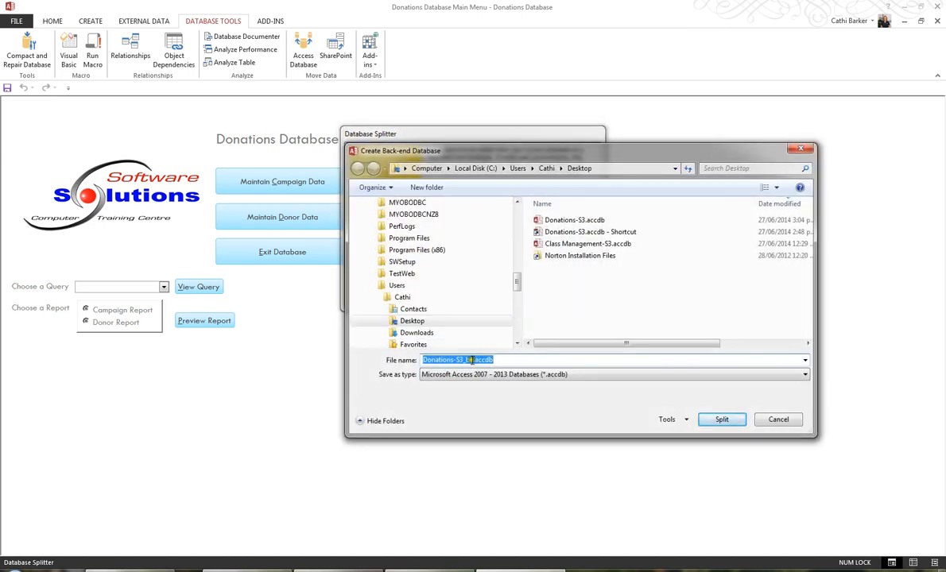
left_click(485, 360)
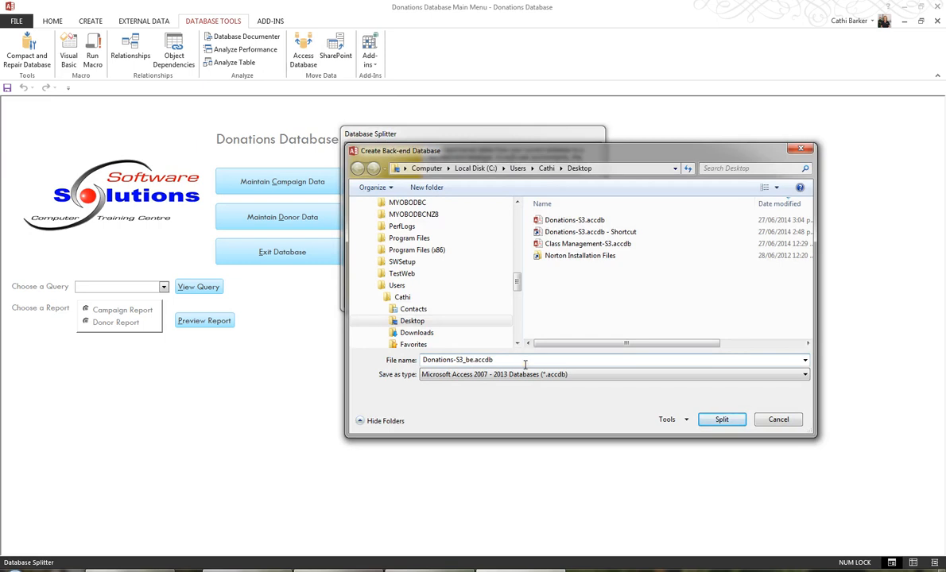
key("BackSpace")
type("ackend")
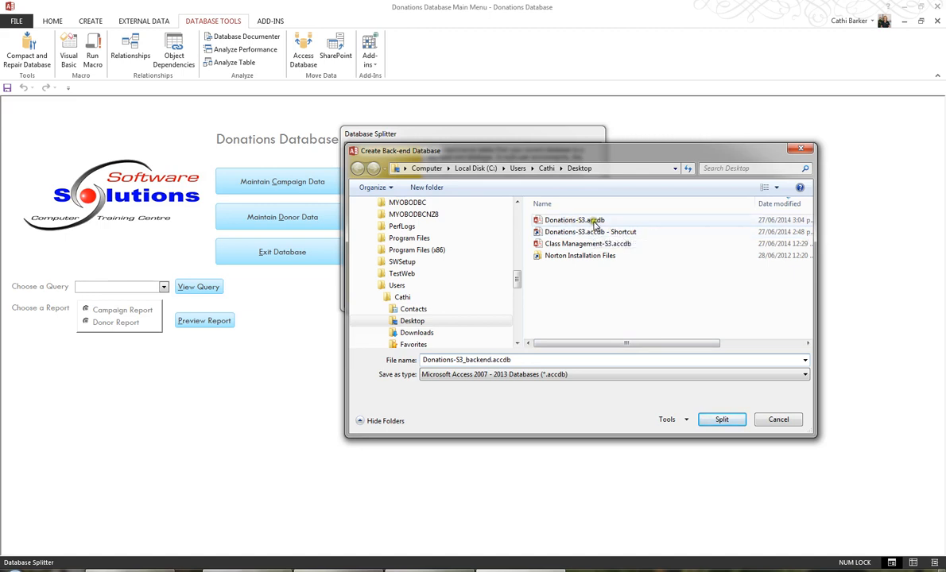
left_click(732, 426)
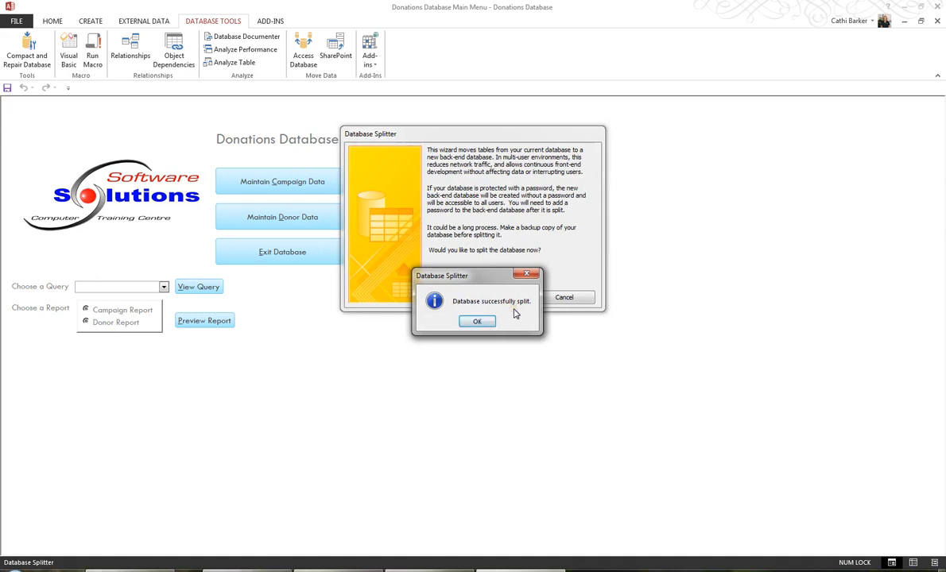
left_click(487, 322)
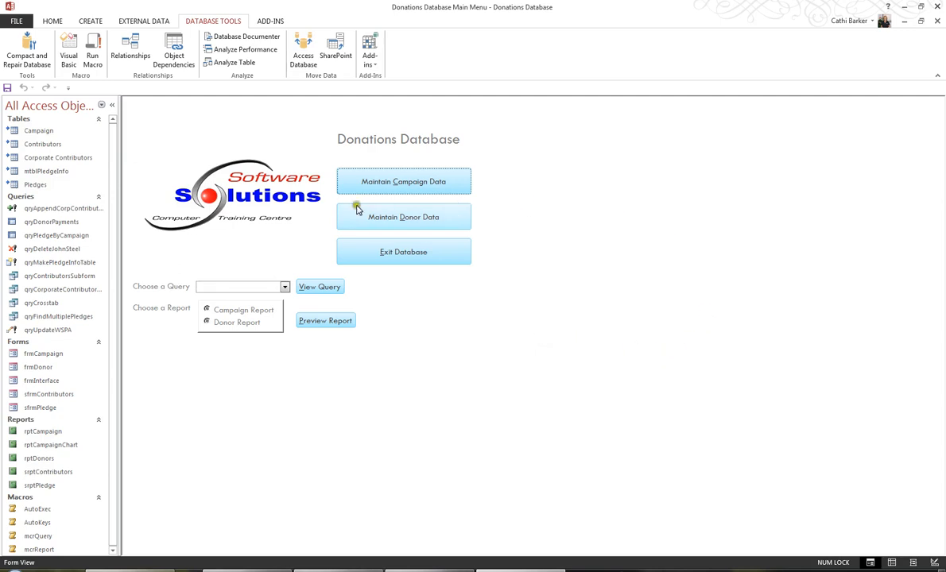
Step: Review the linked tables and their source file paths in the Linked Table Manager without updating any links
mouse_move(69, 184)
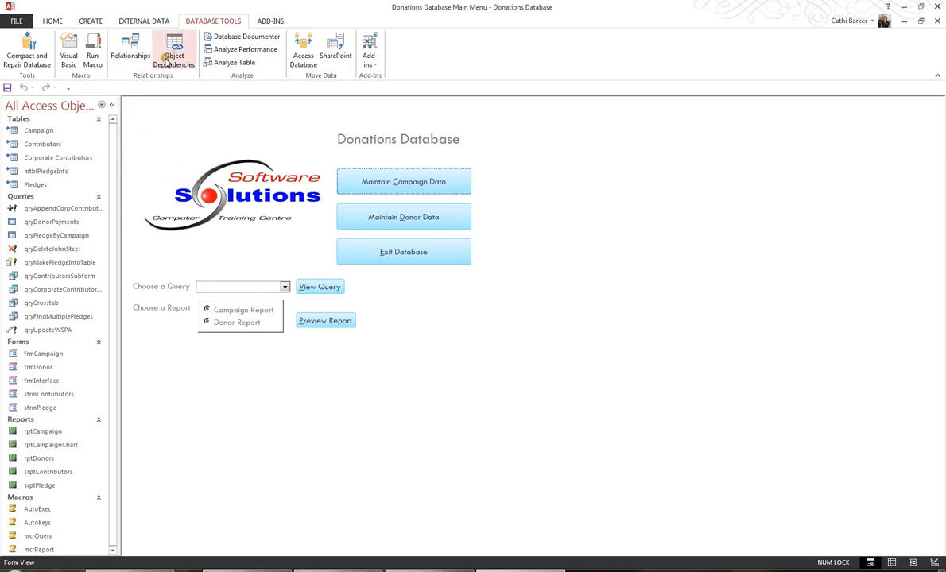
left_click(144, 20)
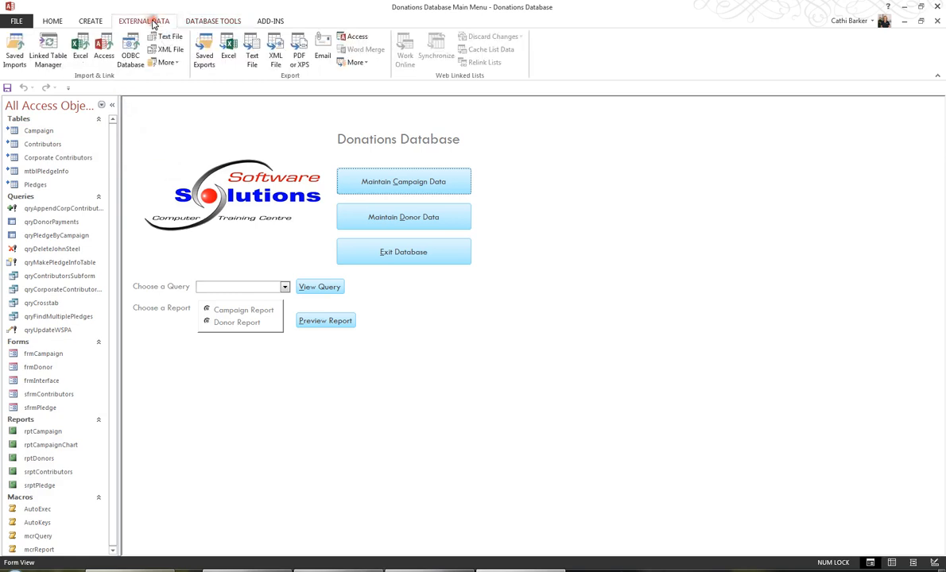
left_click(54, 53)
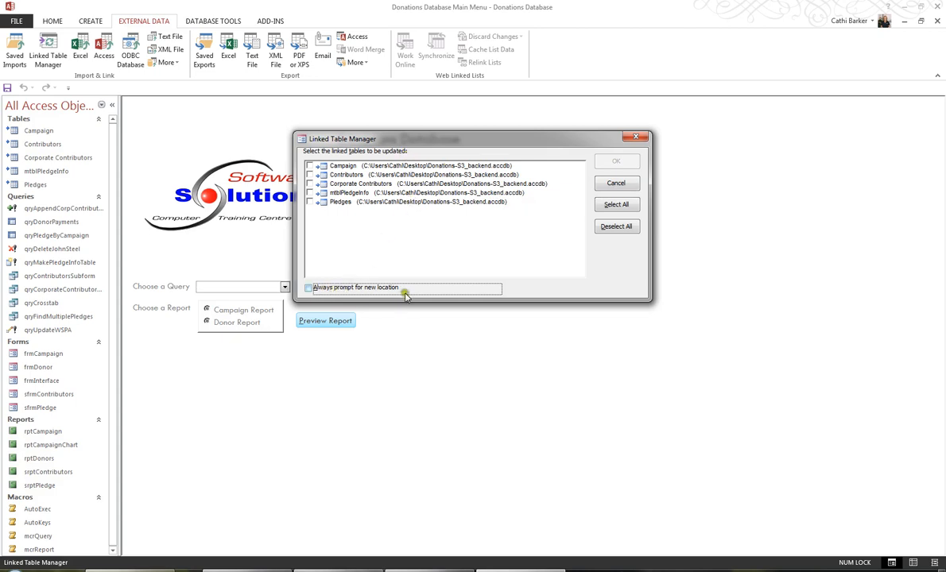
left_click(625, 185)
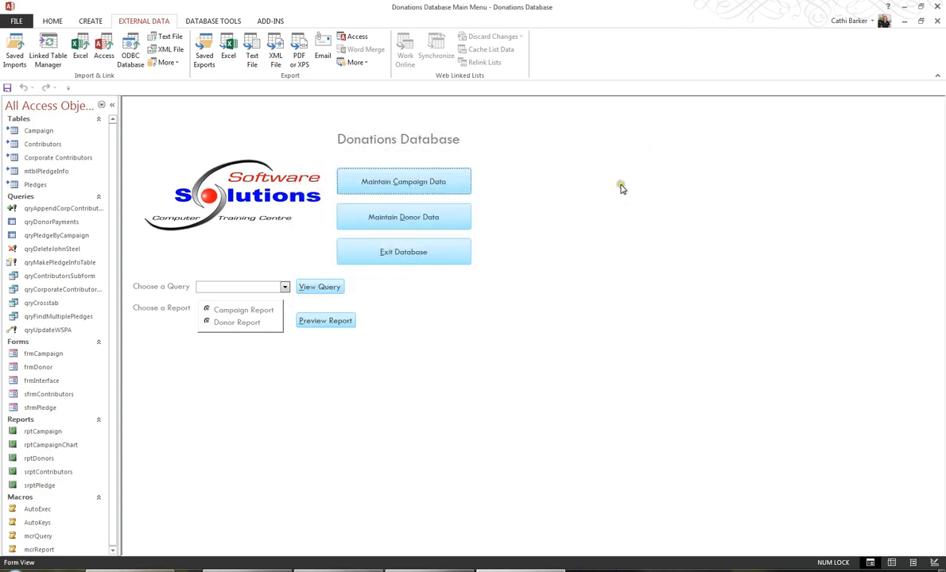
Step: Open the recent back-end database Donations-S3_backend.accdb from the Desktop to examine its objects
left_click(18, 22)
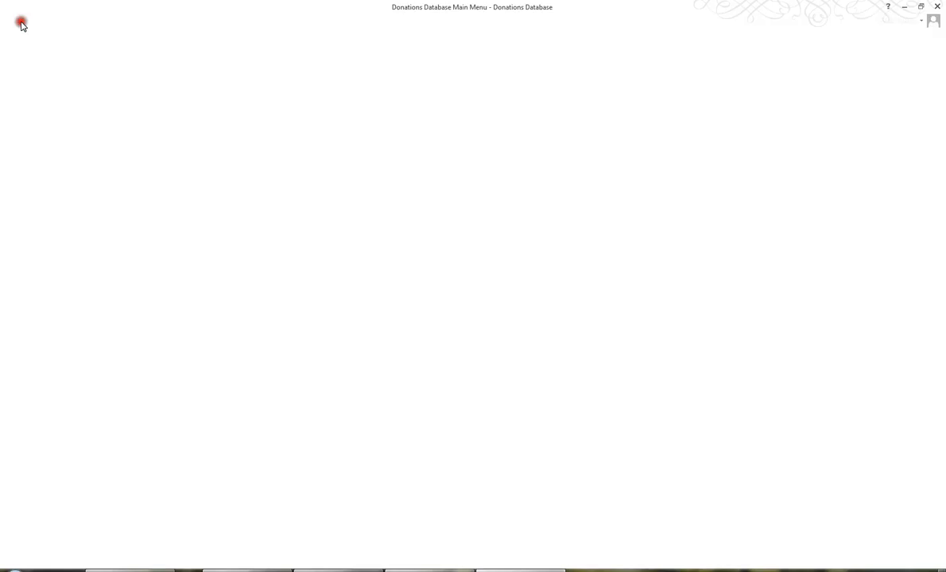
left_click(42, 96)
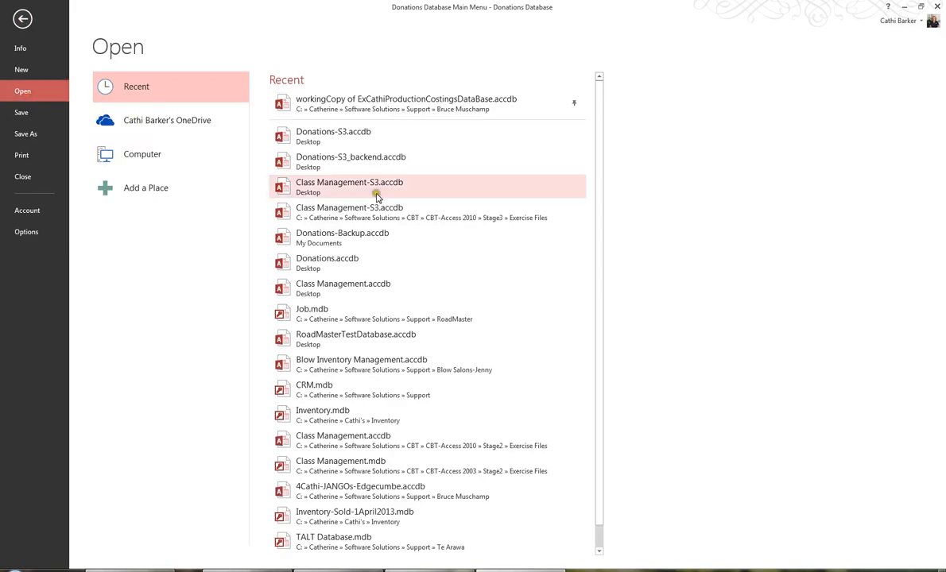
left_click(399, 168)
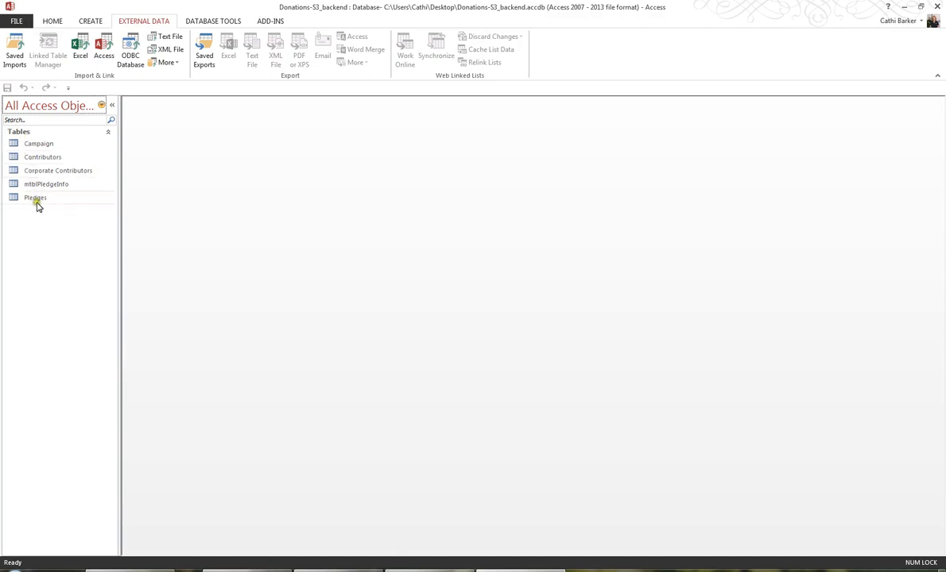
Step: Reopen the front-end database Donations-S3.accdb from the recent files
left_click(17, 21)
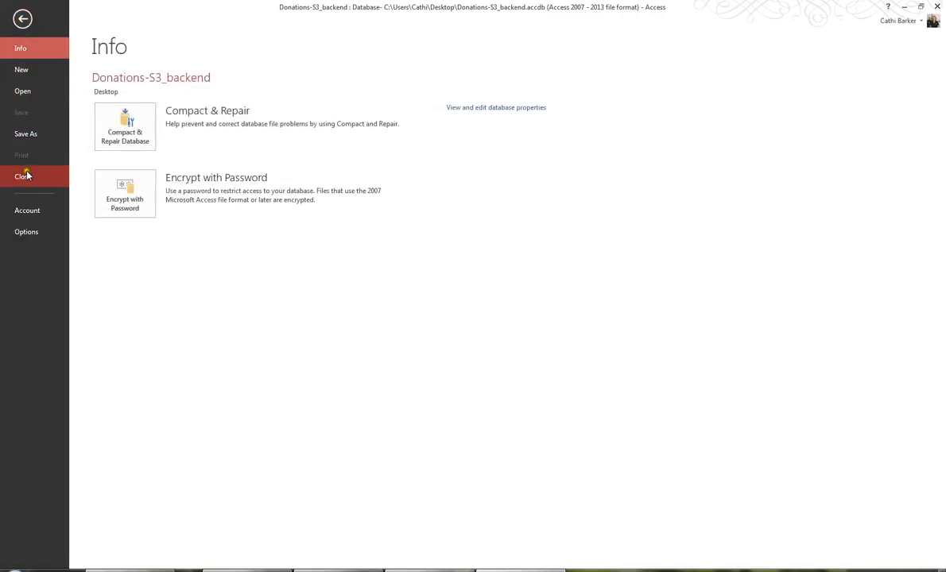
left_click(26, 90)
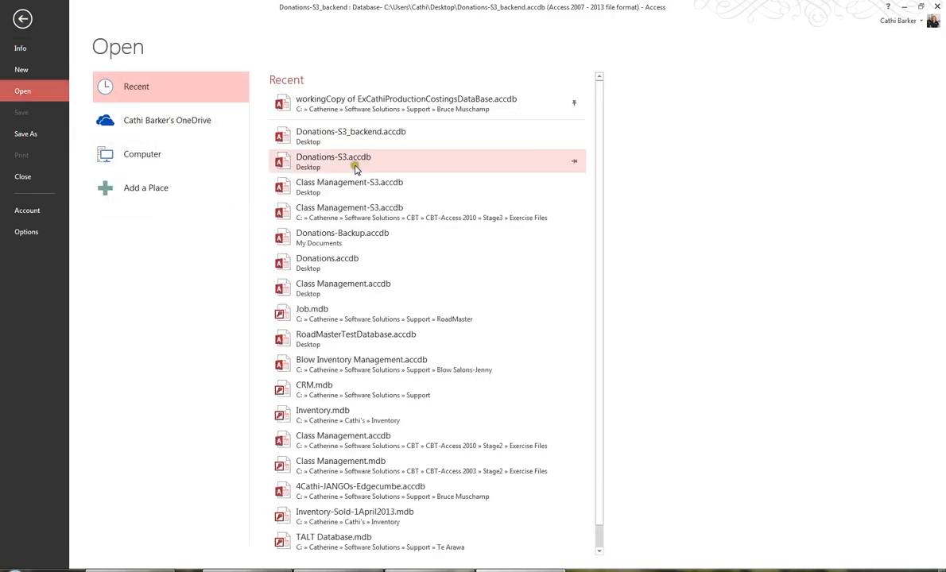
left_click(326, 158)
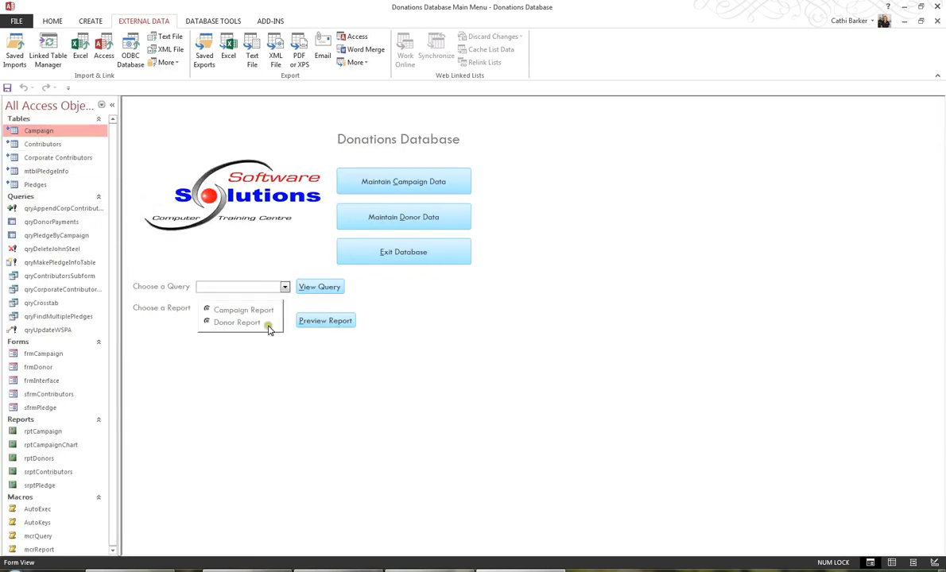
left_click(364, 398)
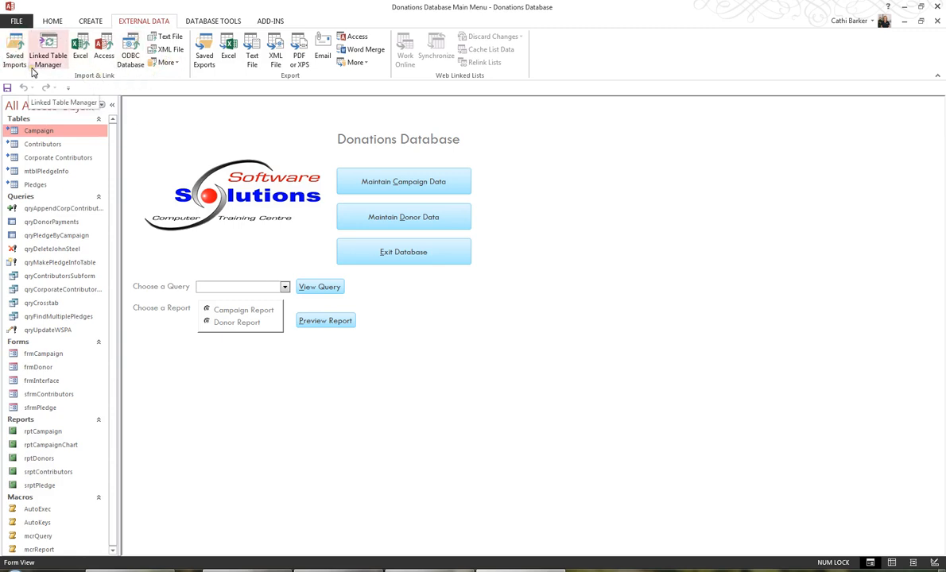
Step: Start getting external data from an Excel spreadsheet and browse for the source file in the CBT folder under Software Solutions
left_click(85, 51)
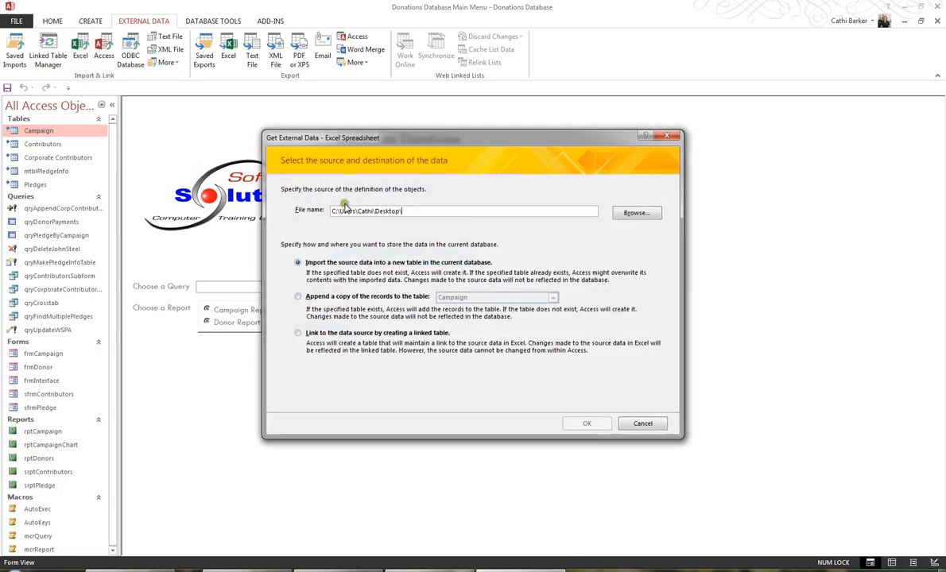
left_click(637, 213)
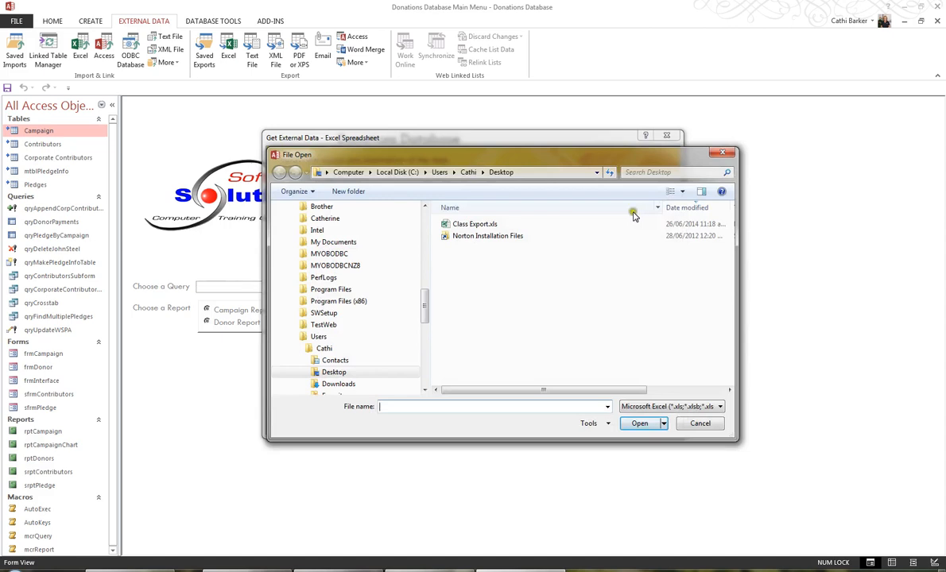
left_click(398, 173)
double_click(469, 249)
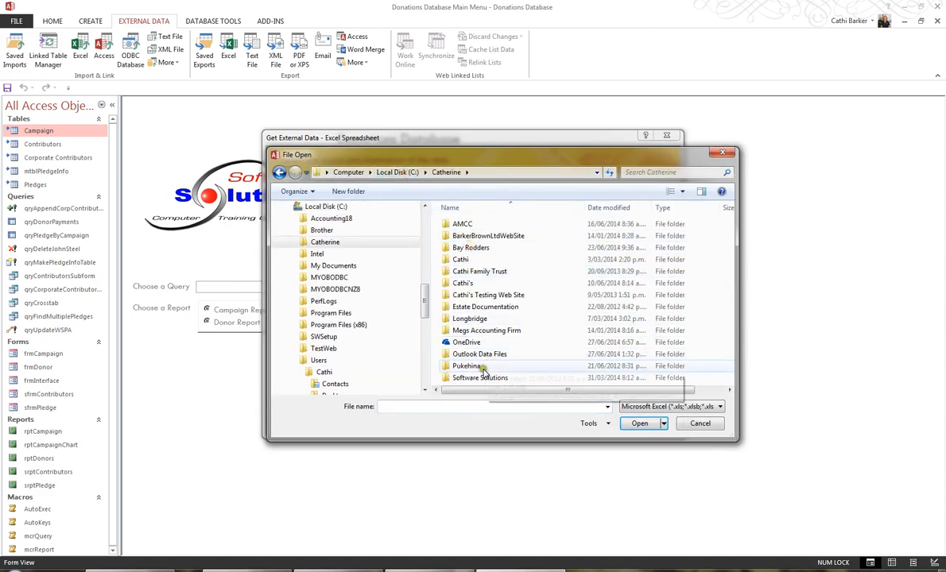
double_click(482, 376)
double_click(459, 261)
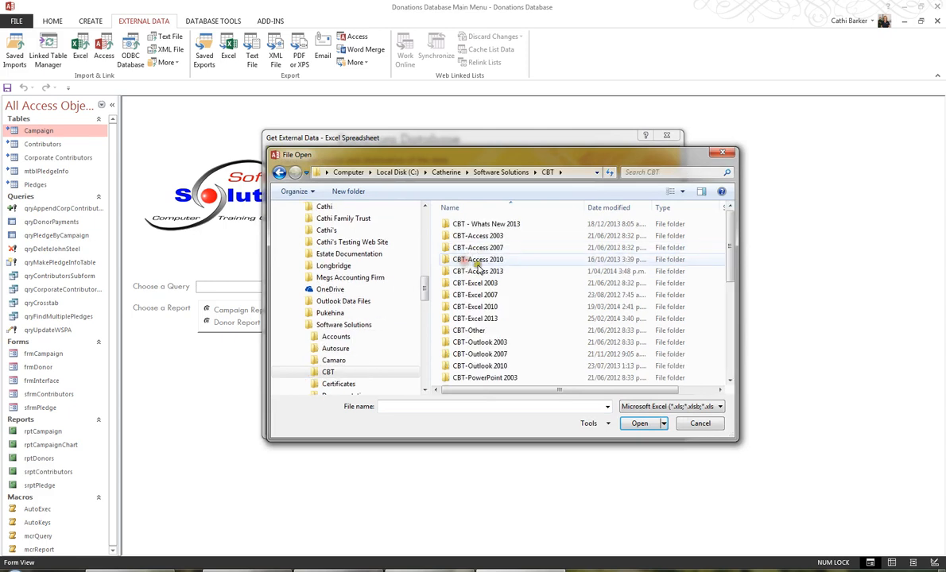
Step: Look for Excel workbooks in the Exercise Files folders of CBT-Access 2010 Stage3 and CBT-Access 2013 Stage 3
double_click(477, 260)
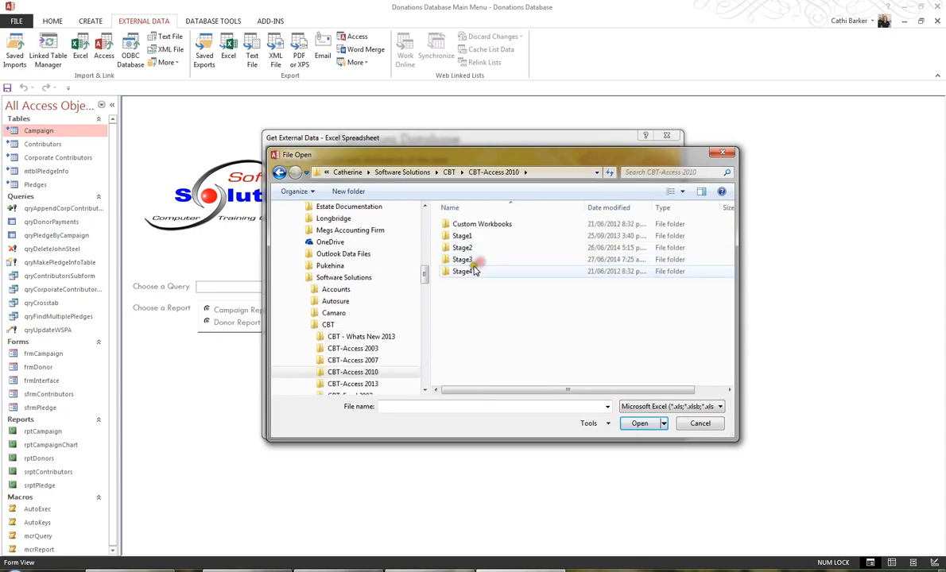
double_click(470, 259)
double_click(470, 250)
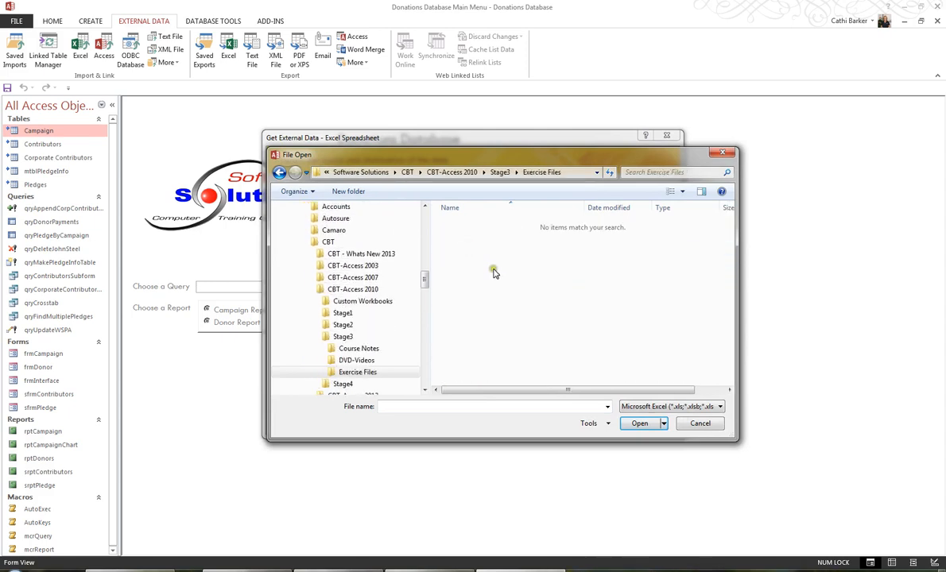
left_click(720, 407)
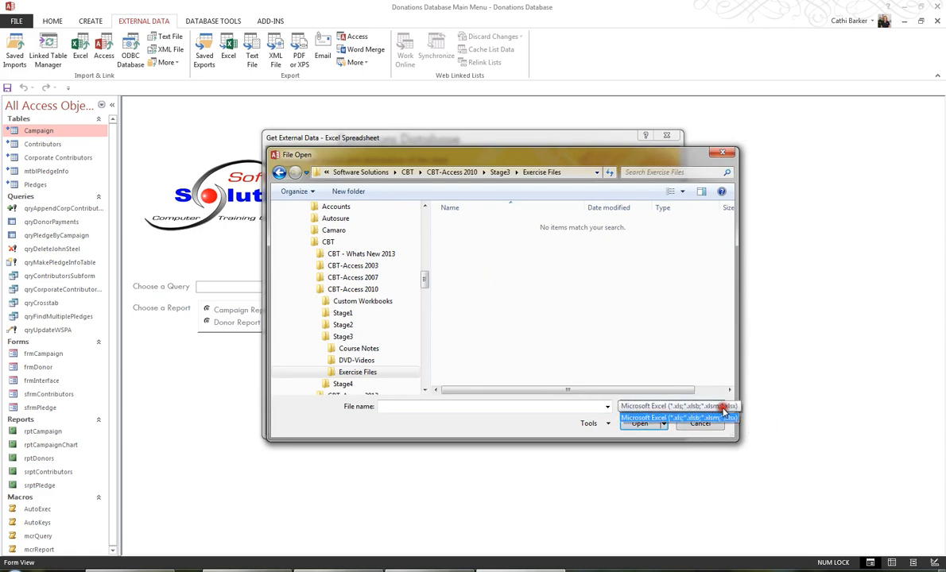
left_click(720, 408)
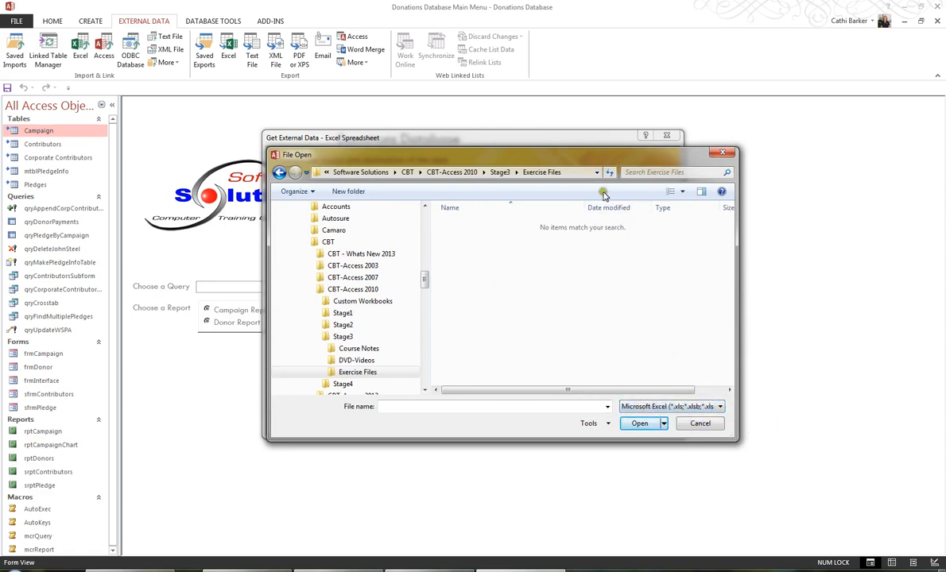
left_click(461, 174)
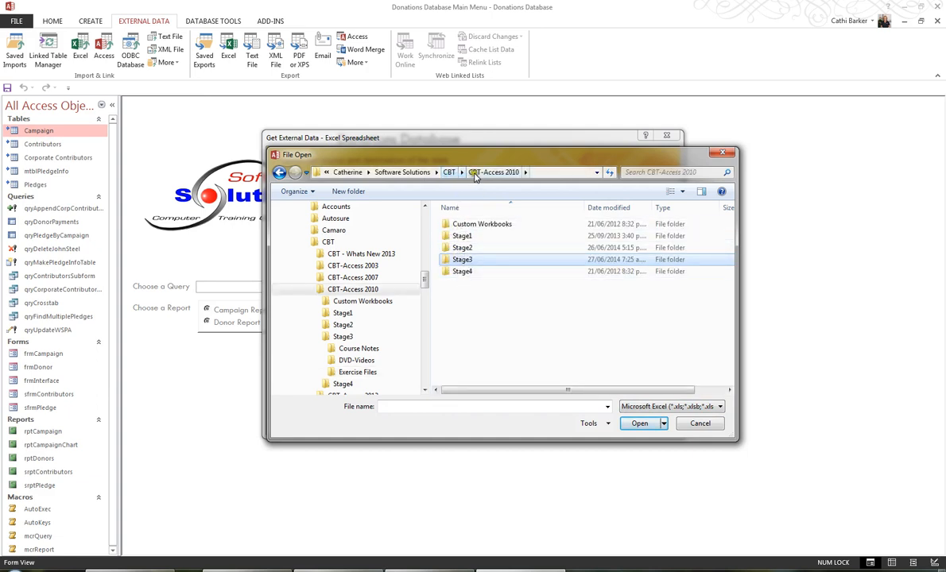
left_click(449, 172)
left_click(487, 273)
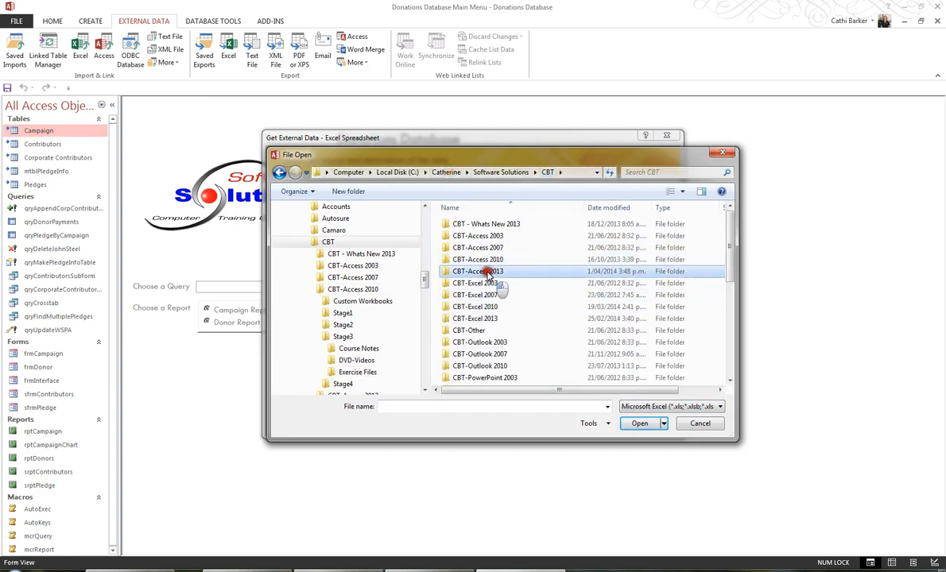
double_click(487, 273)
double_click(467, 247)
double_click(485, 238)
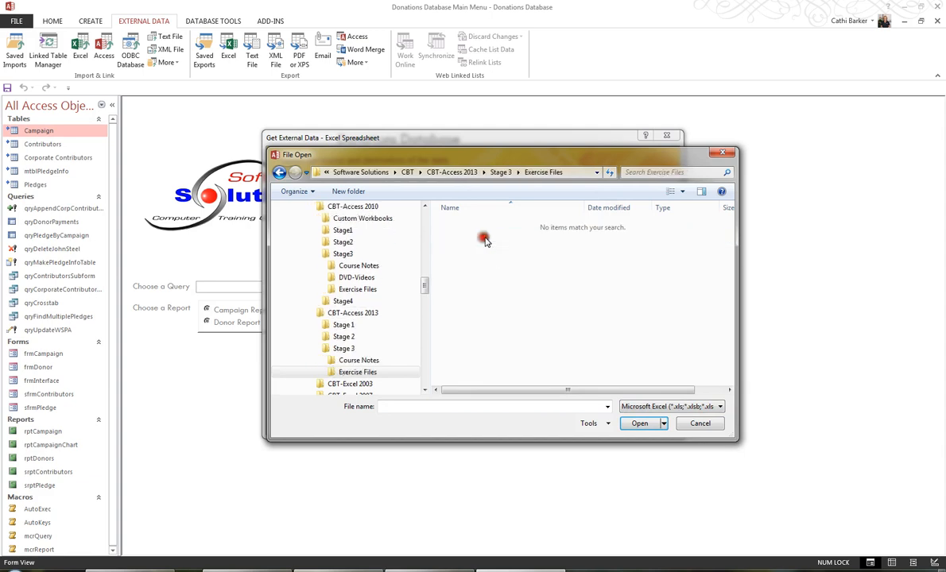
left_click(465, 173)
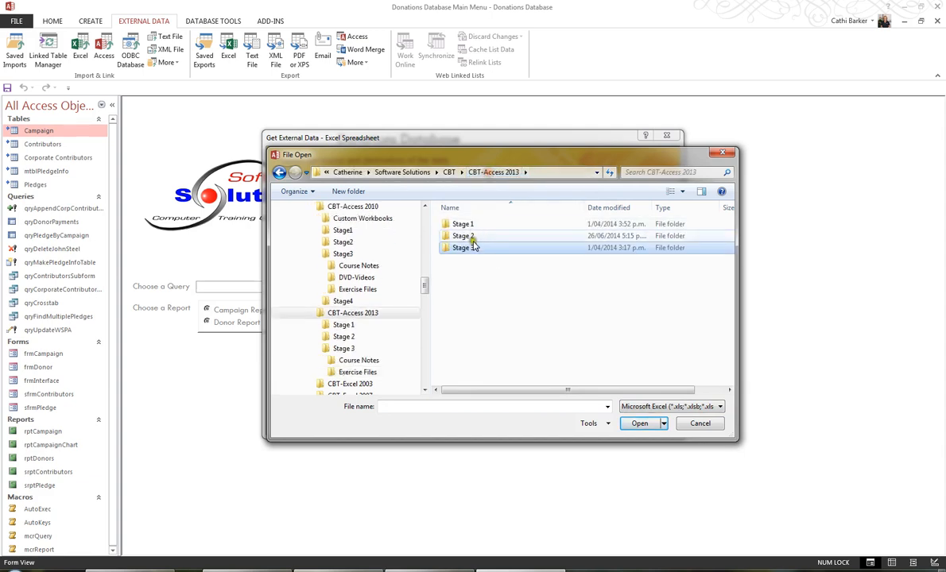
left_click(449, 173)
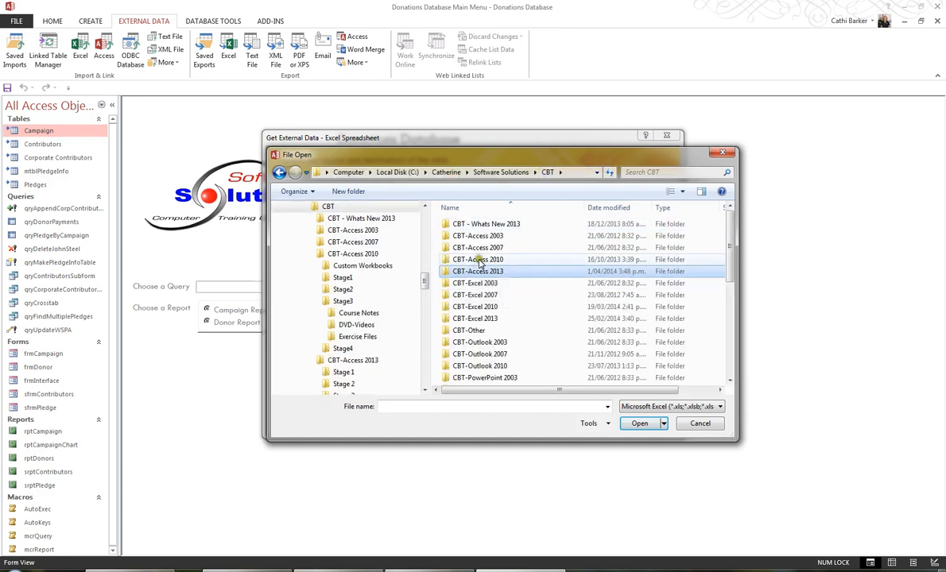
Step: Choose CountryList.xlsx from the CBT-Access 2010 Stage2 Exercise Files folder as the source and set it to be linked through a linked table
double_click(478, 261)
double_click(464, 247)
left_click(475, 248)
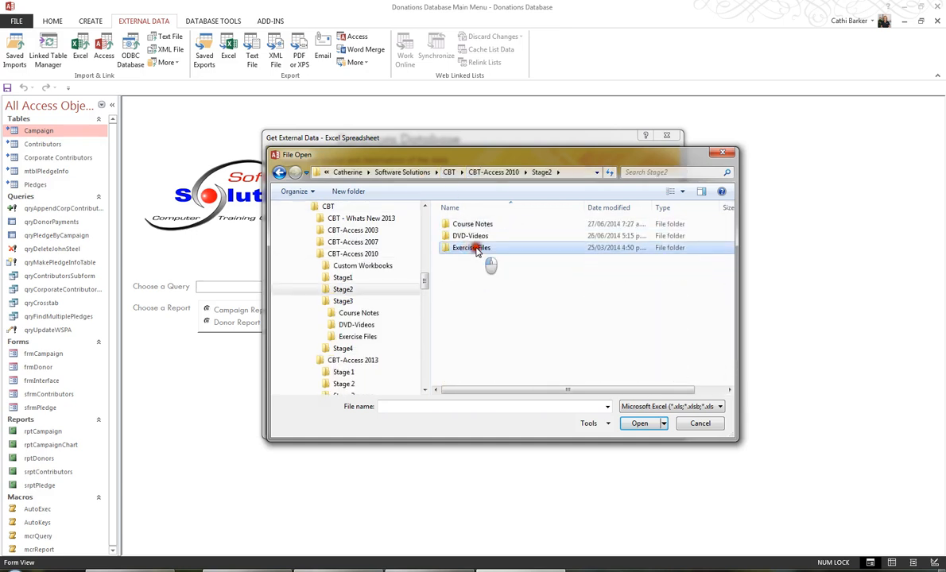
double_click(475, 248)
left_click(479, 223)
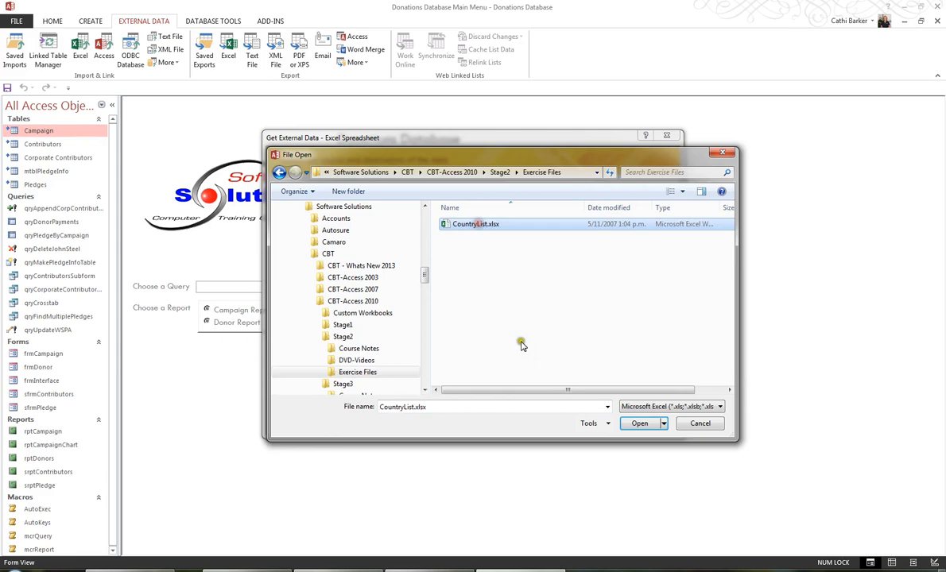
left_click(641, 424)
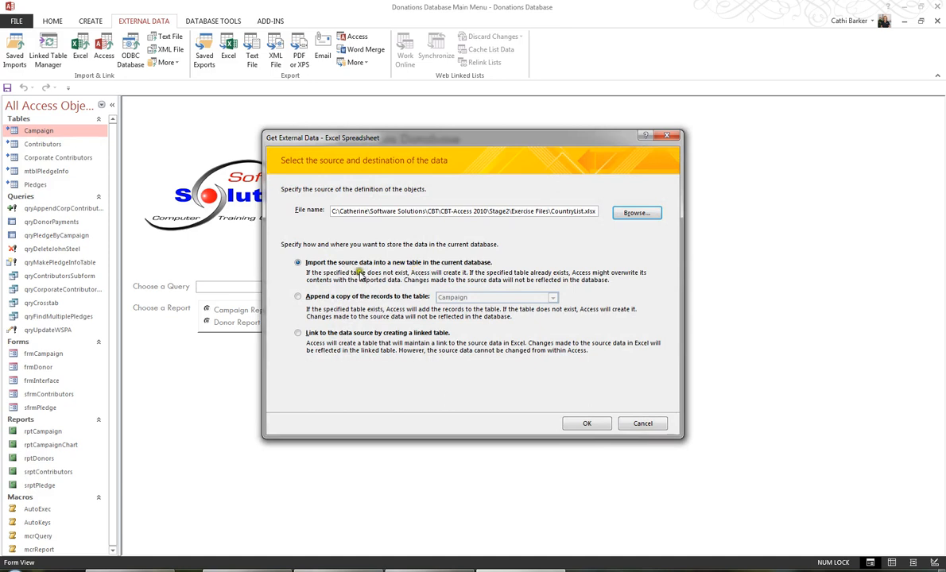
left_click(298, 333)
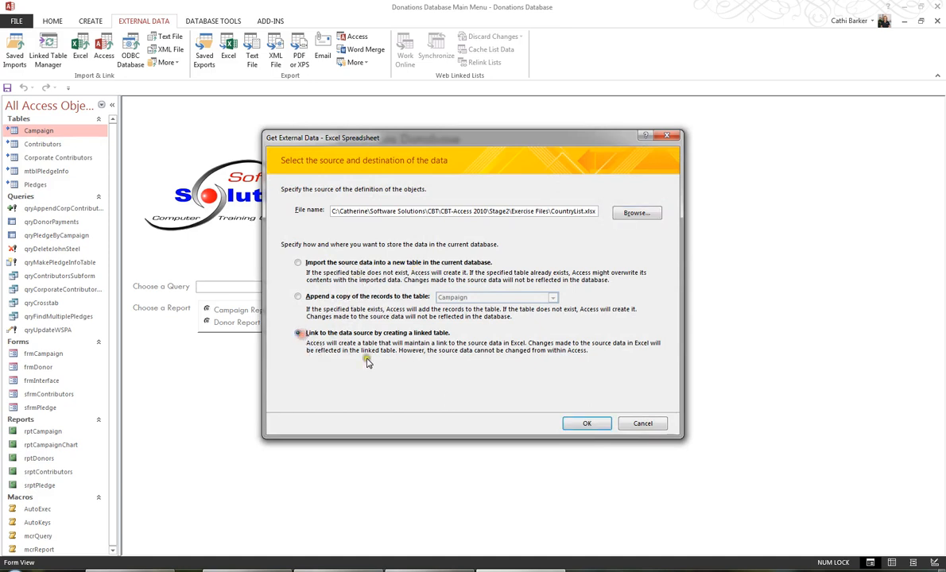
Step: Link the country spreadsheet using its first row as column headings and name the linked table Link to Countries
left_click(570, 427)
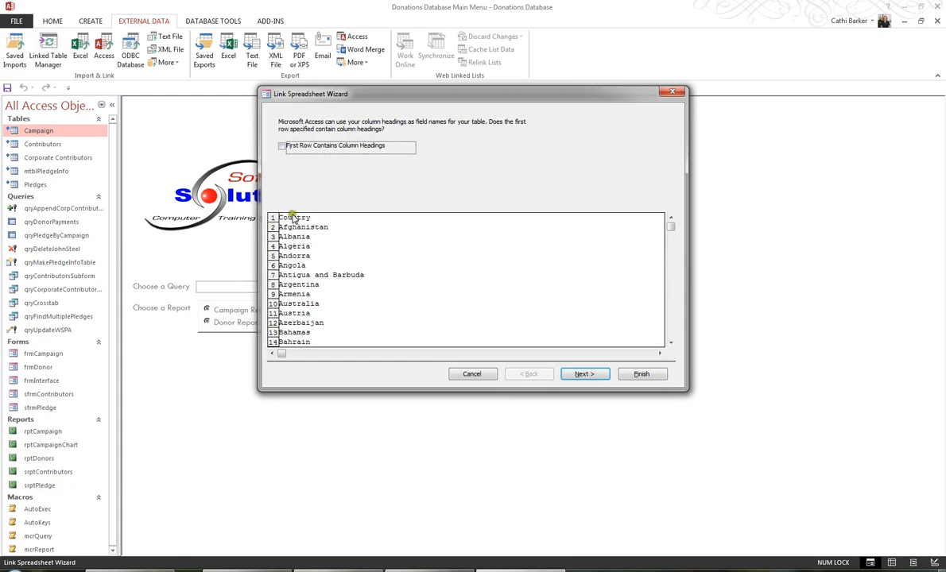
left_click(281, 145)
left_click(575, 375)
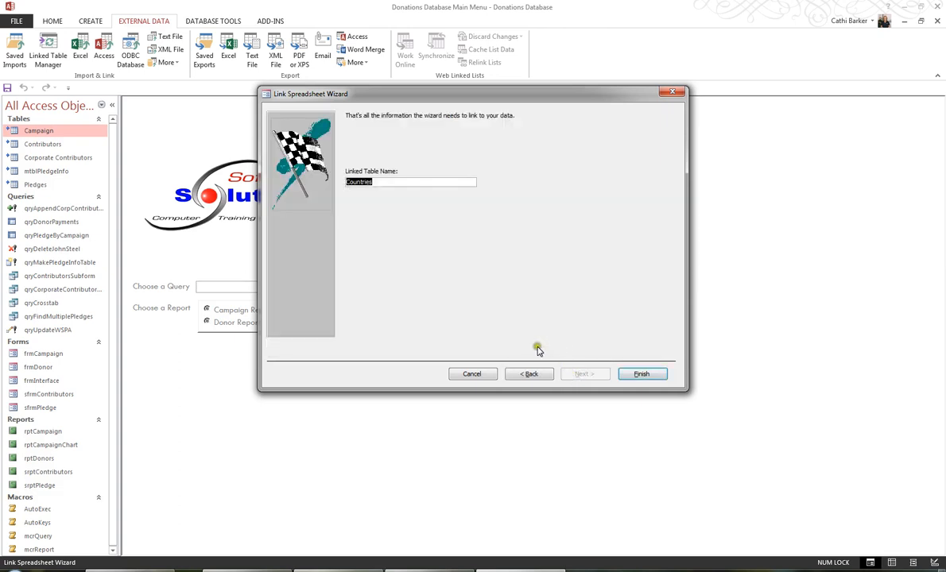
type("Link to")
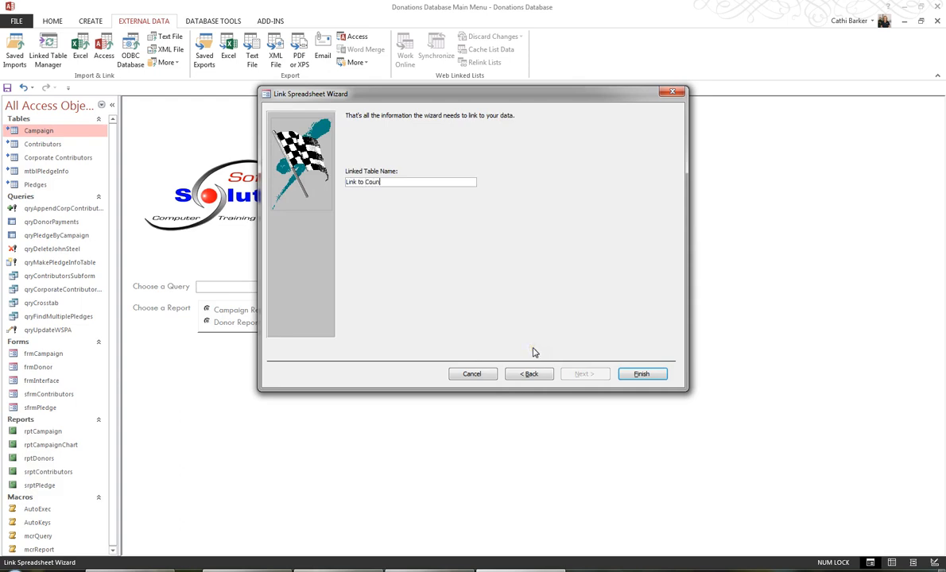
left_click(647, 375)
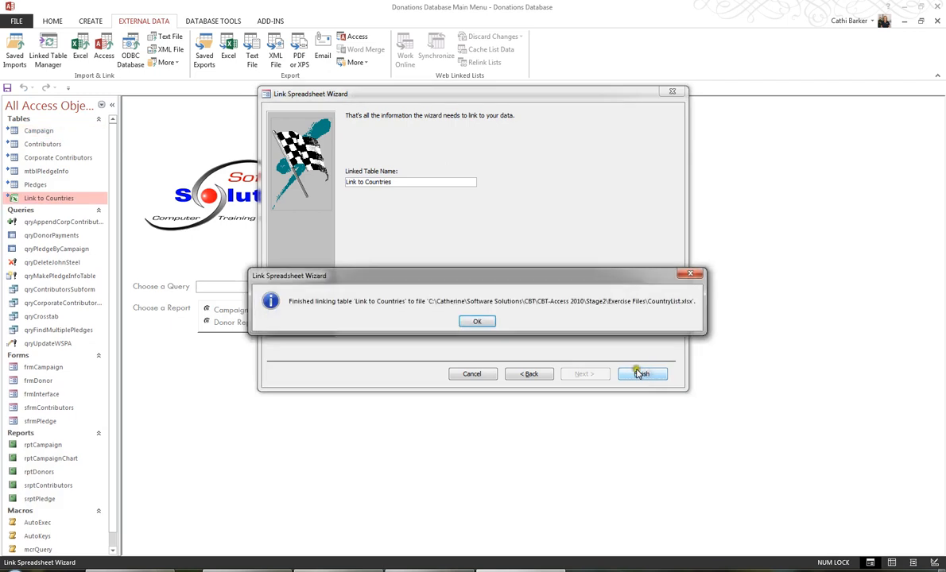
left_click(475, 321)
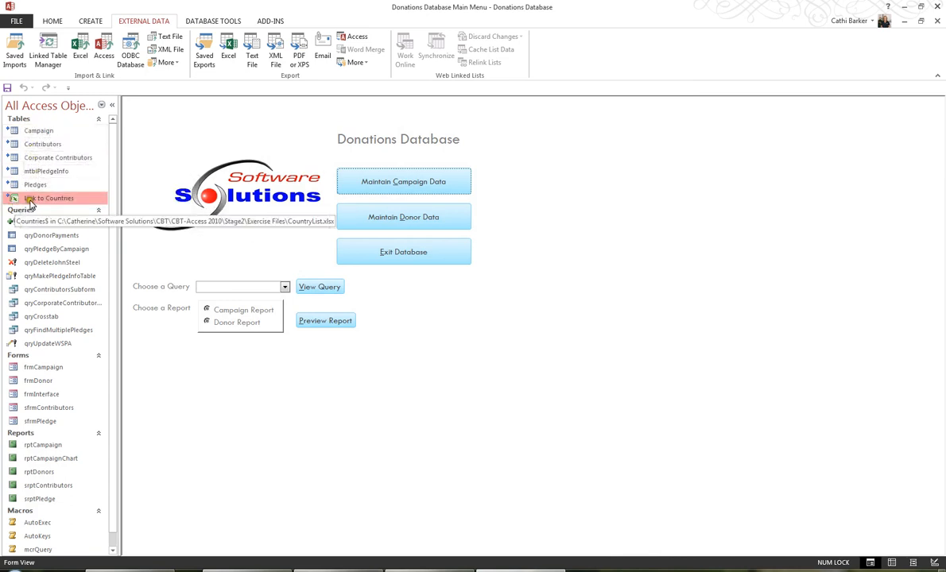
Step: Open the Link to Countries table to view its records and check which additional source types can be imported or linked
double_click(38, 200)
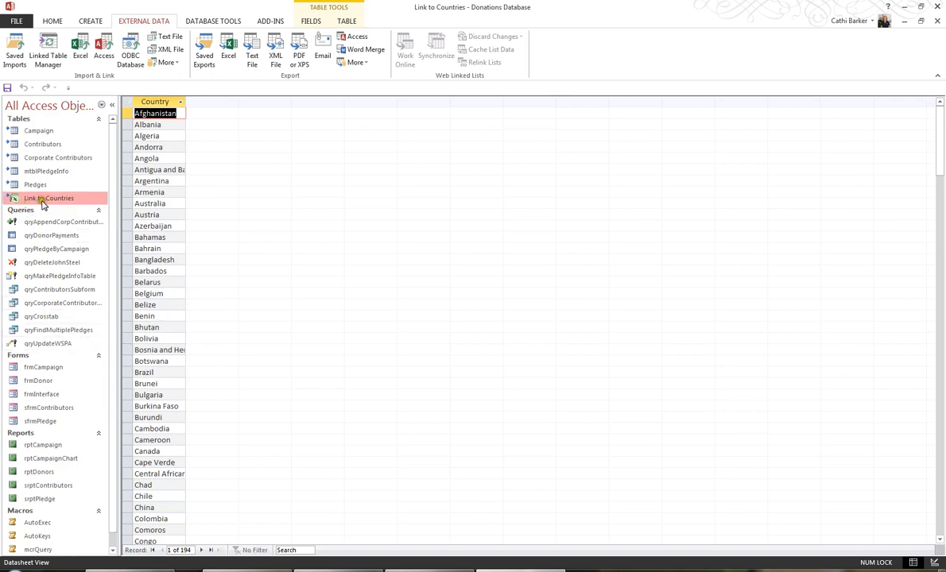
mouse_move(46, 203)
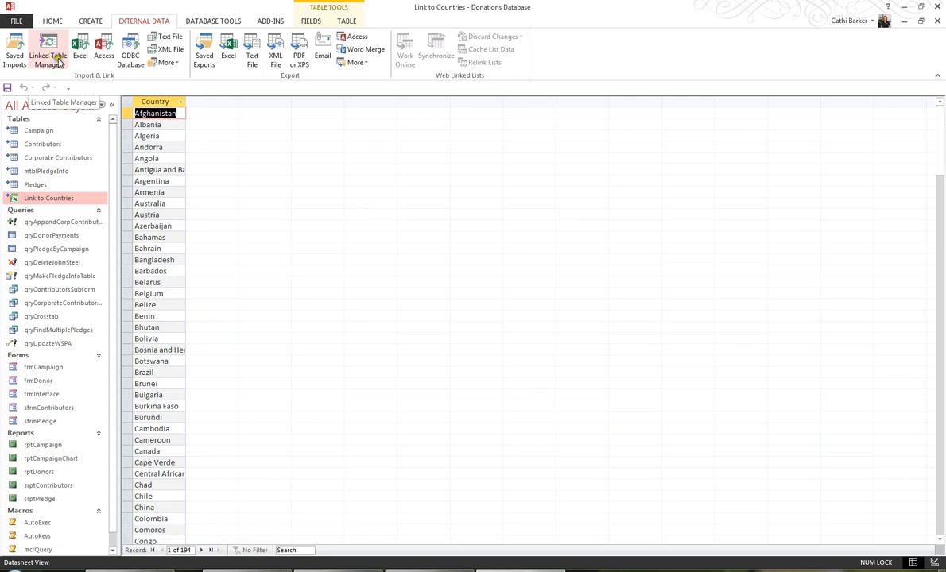
left_click(166, 62)
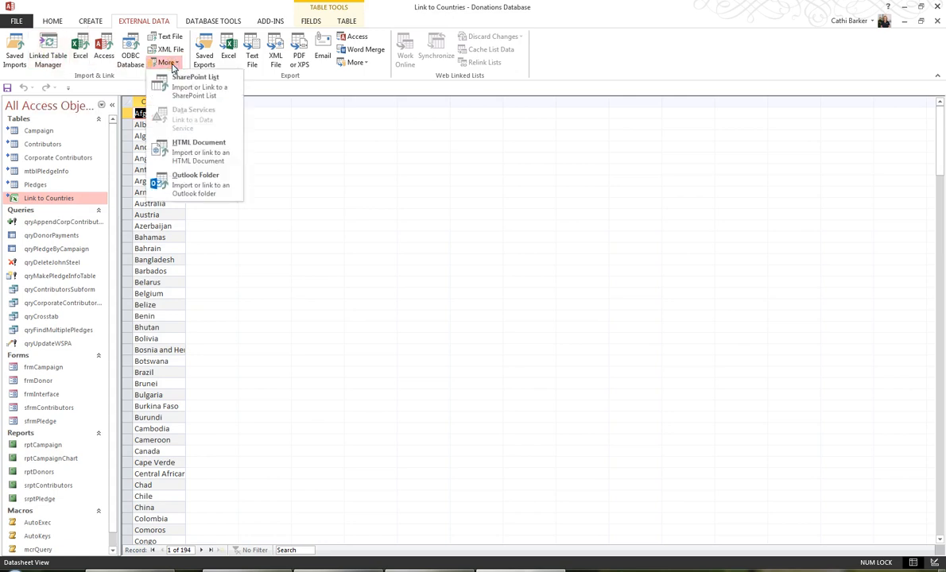
left_click(169, 63)
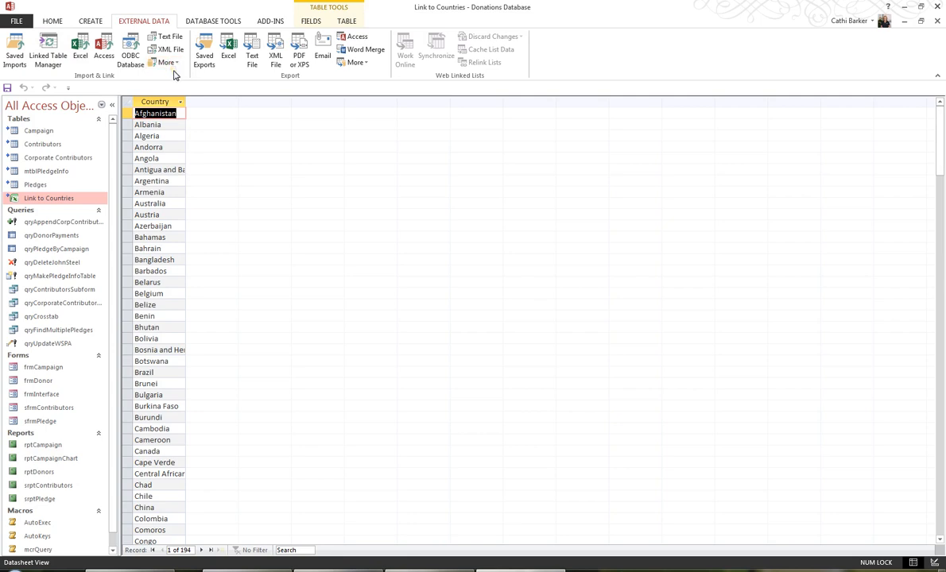